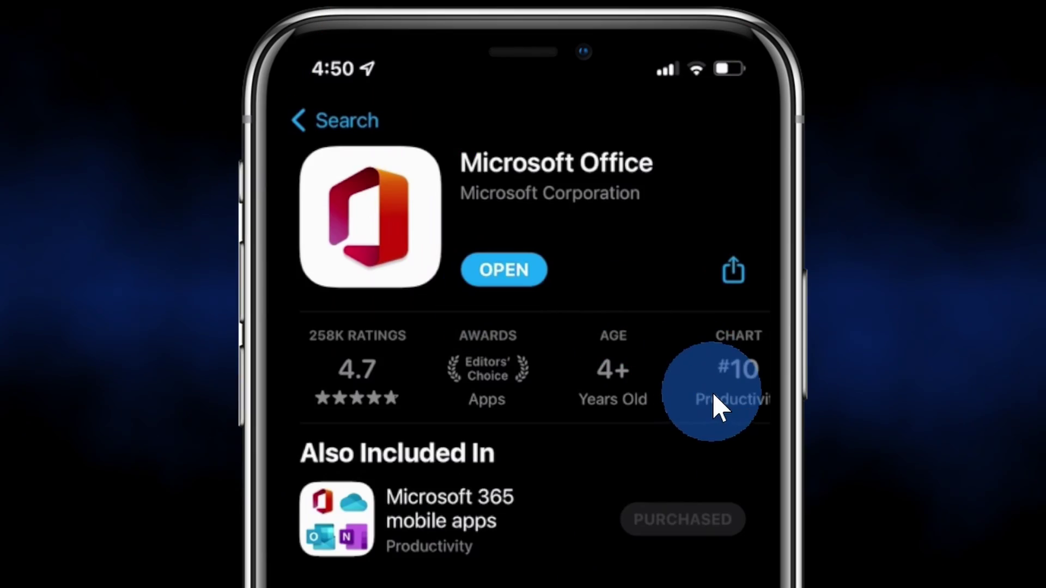
- Search the App Store for 'mocros', open the Microsoft Office page, and launch the installed app
scroll(719, 381, "down", 5)
scroll(720, 371, "down", 10)
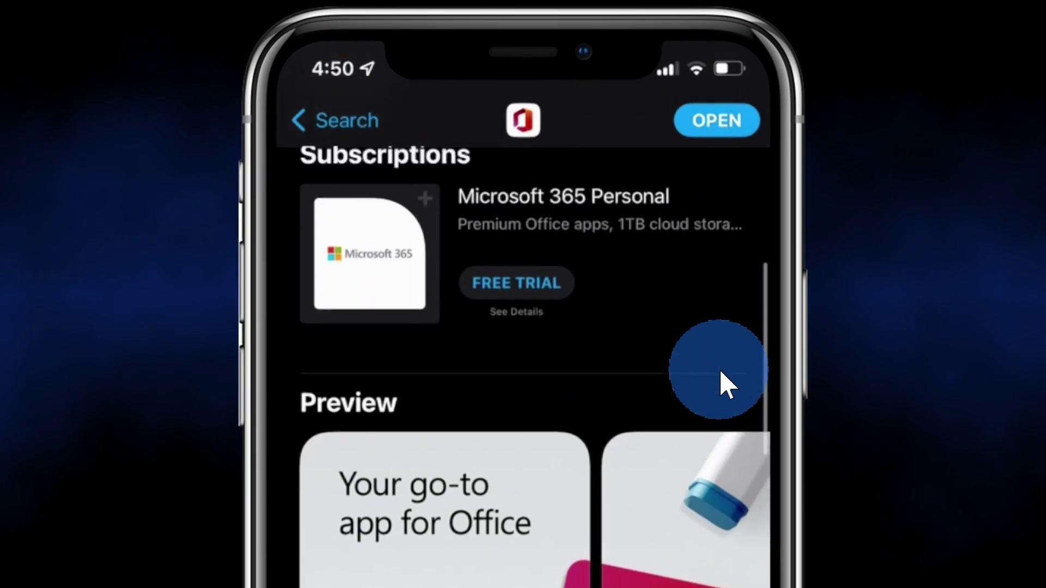
scroll(721, 373, "right", 5)
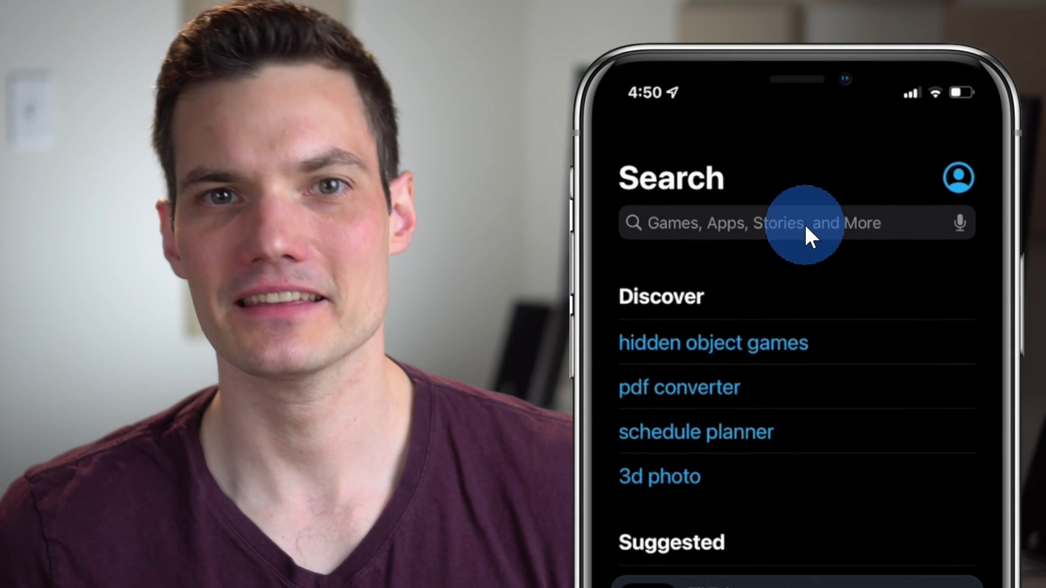
left_click(806, 226)
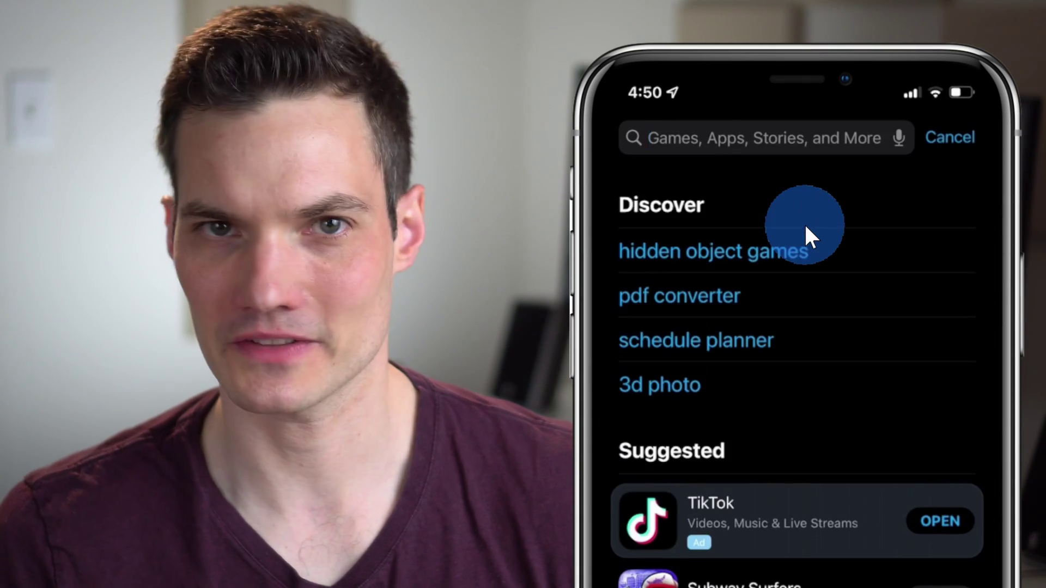
type("mocrosoft office")
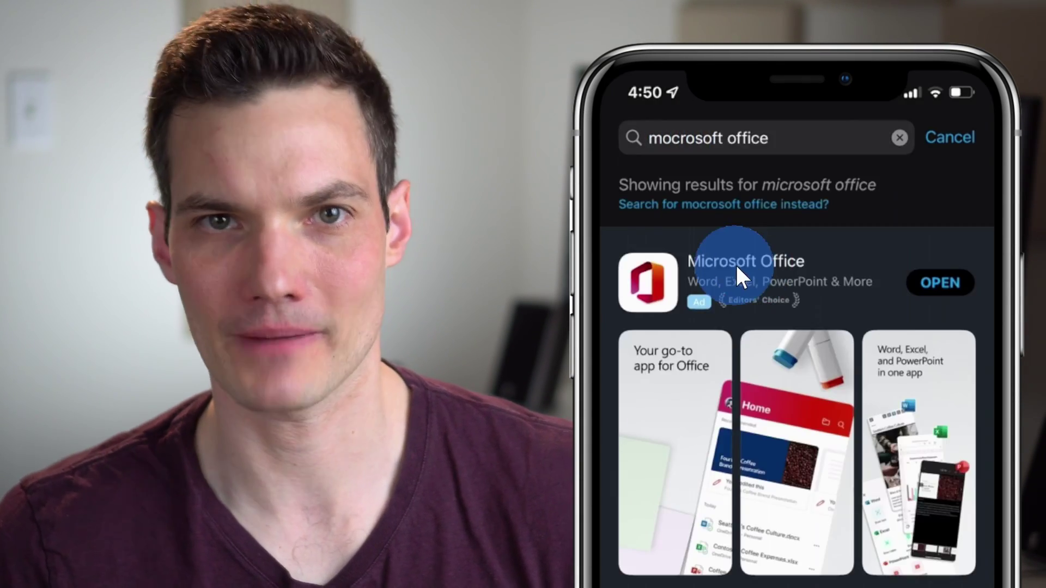
left_click(737, 267)
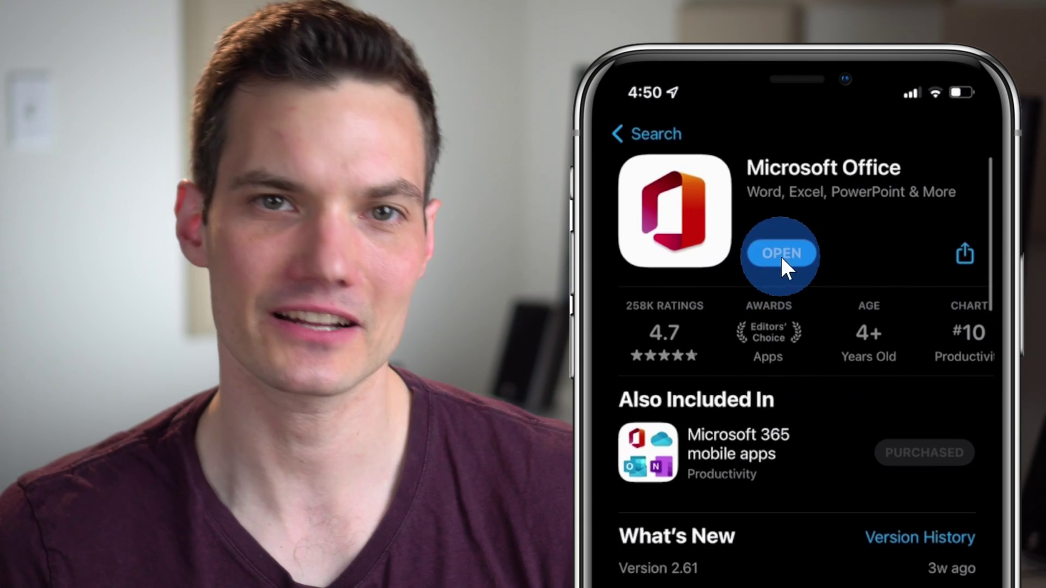
left_click(785, 253)
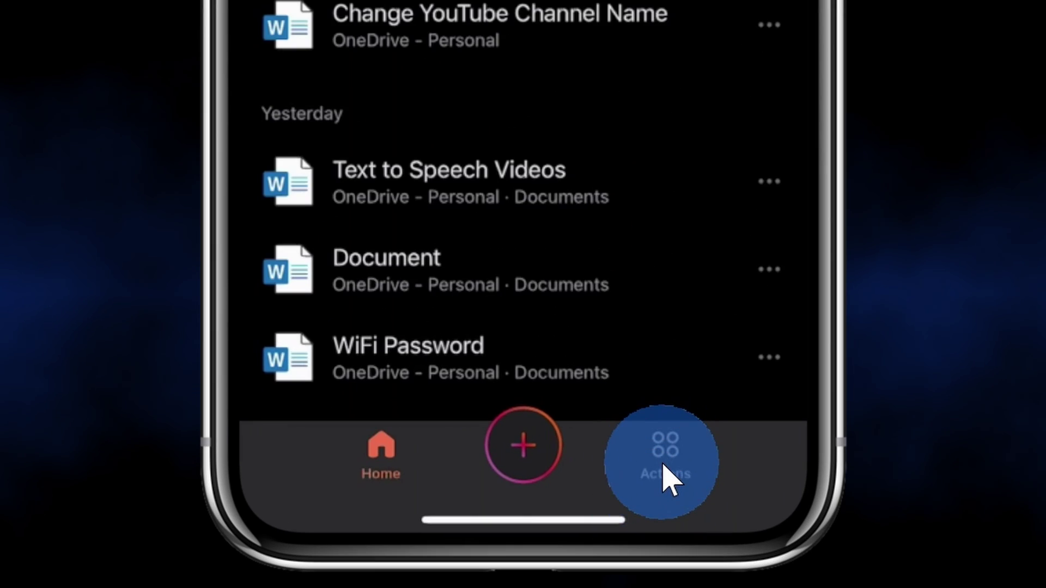
- Start a PDF to Word conversion from the Actions list
left_click(664, 468)
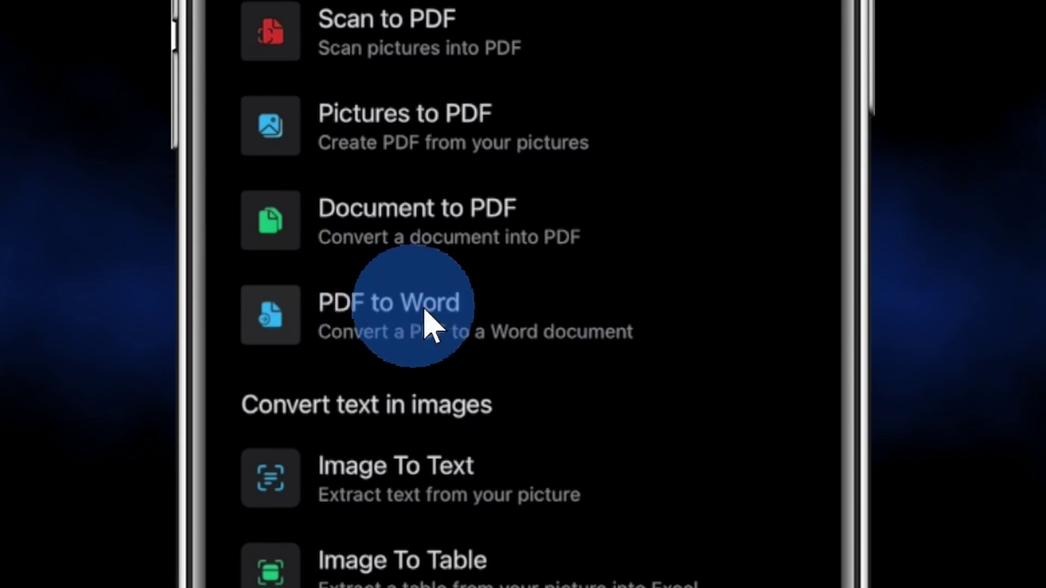
left_click(314, 325)
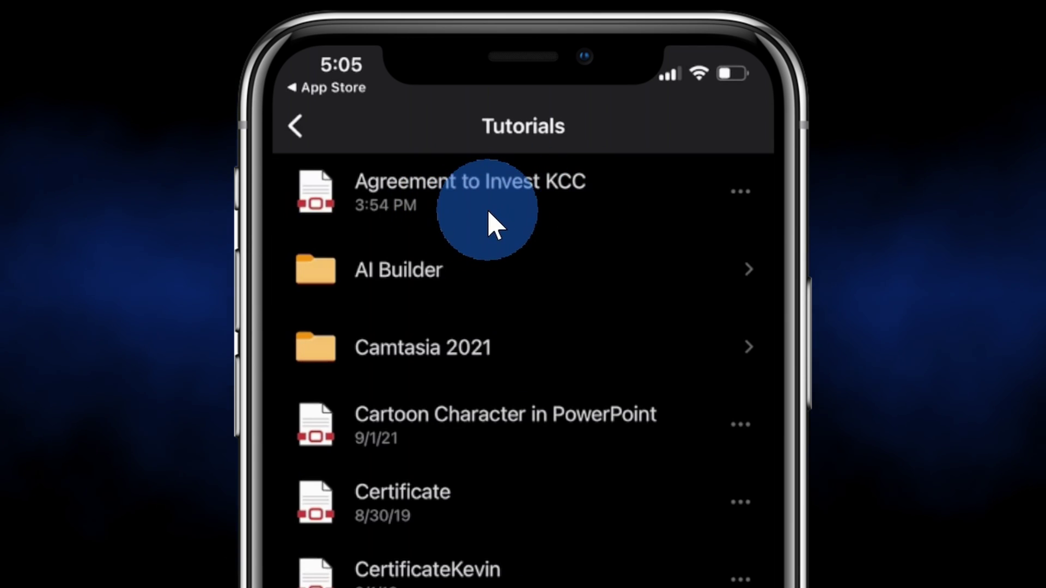
- Convert the Agreement to Invest KCC PDF from Tutorials into a Word document
left_click(490, 213)
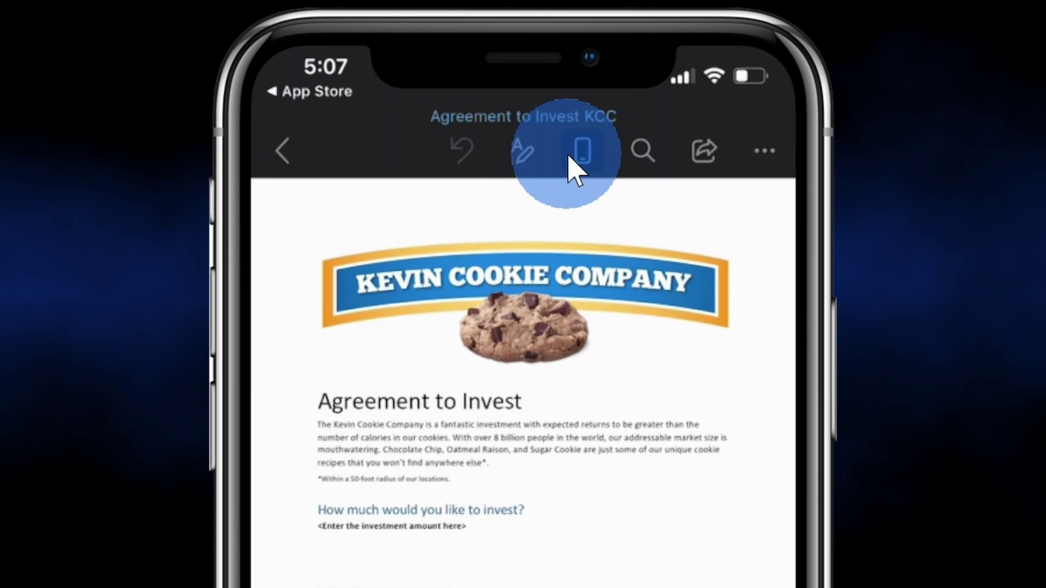
- Reflow the document to the phone-width reading layout and skim through it
left_click(569, 156)
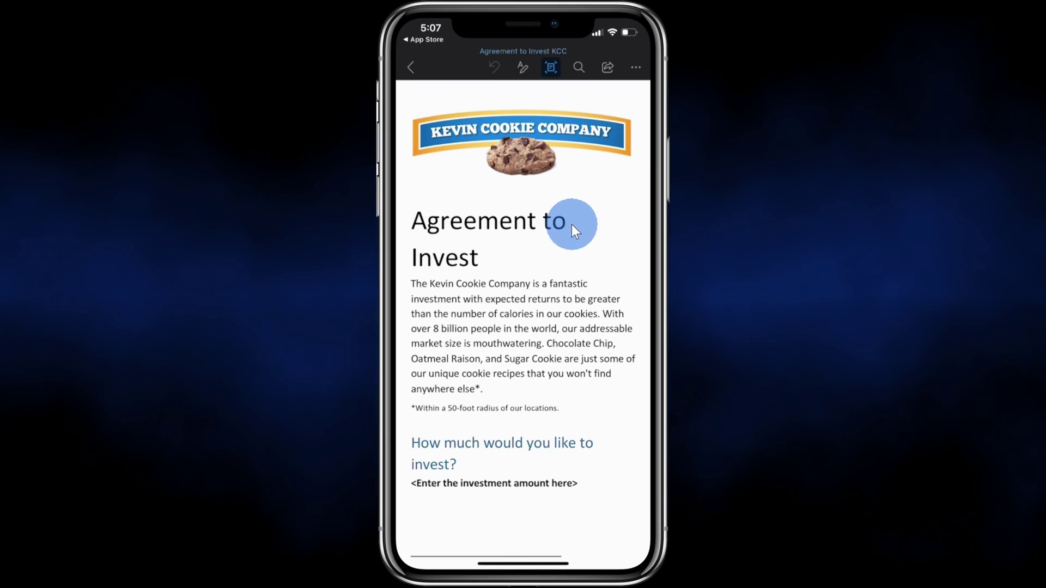
scroll(571, 224, "down", 3)
scroll(551, 206, "up", 4)
scroll(571, 126, "down", 3)
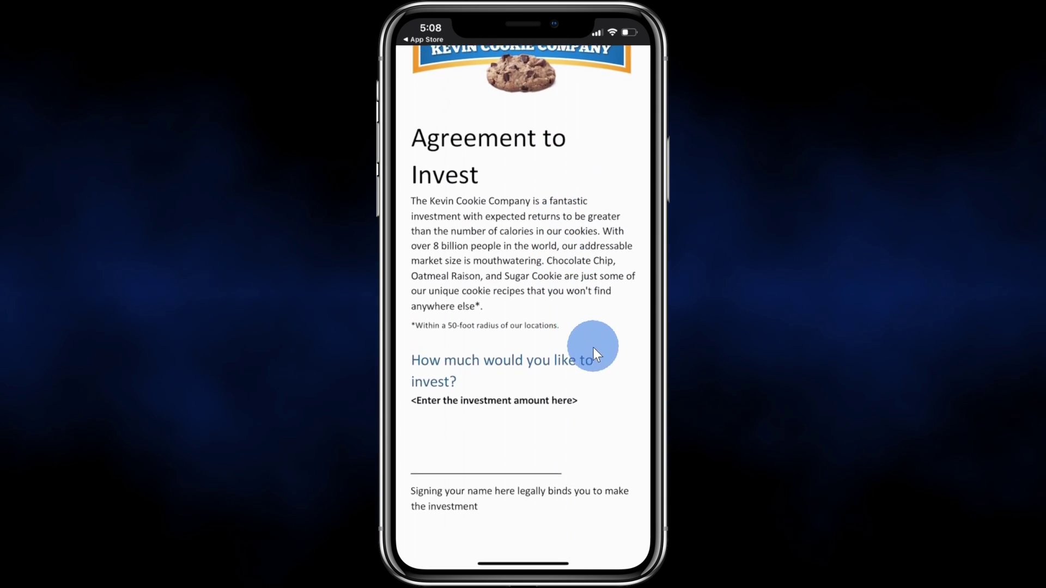
scroll(568, 372, "up", 1)
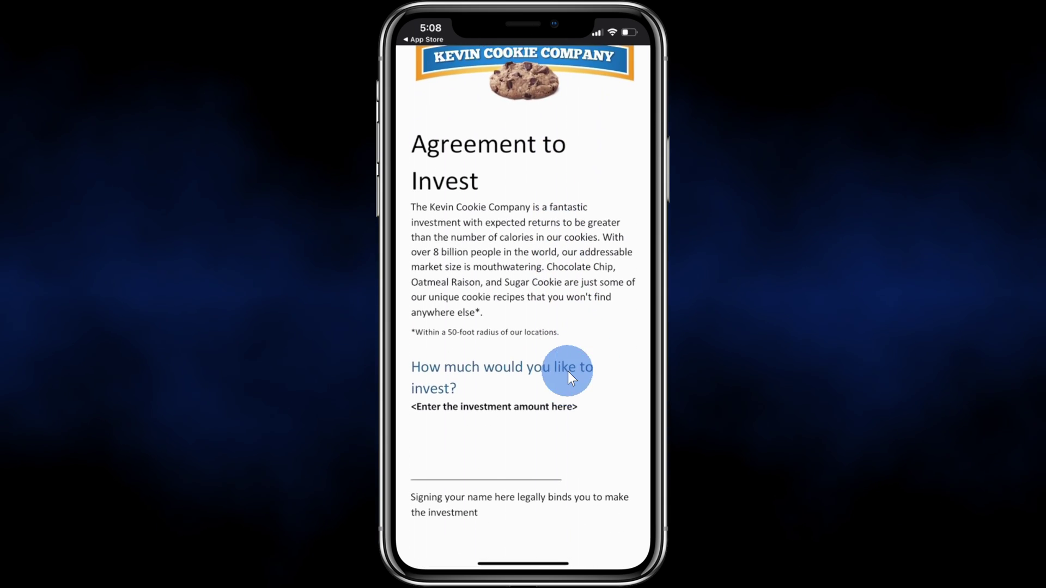
- Replace the investment-amount placeholder with $5,000,000
left_click(576, 410)
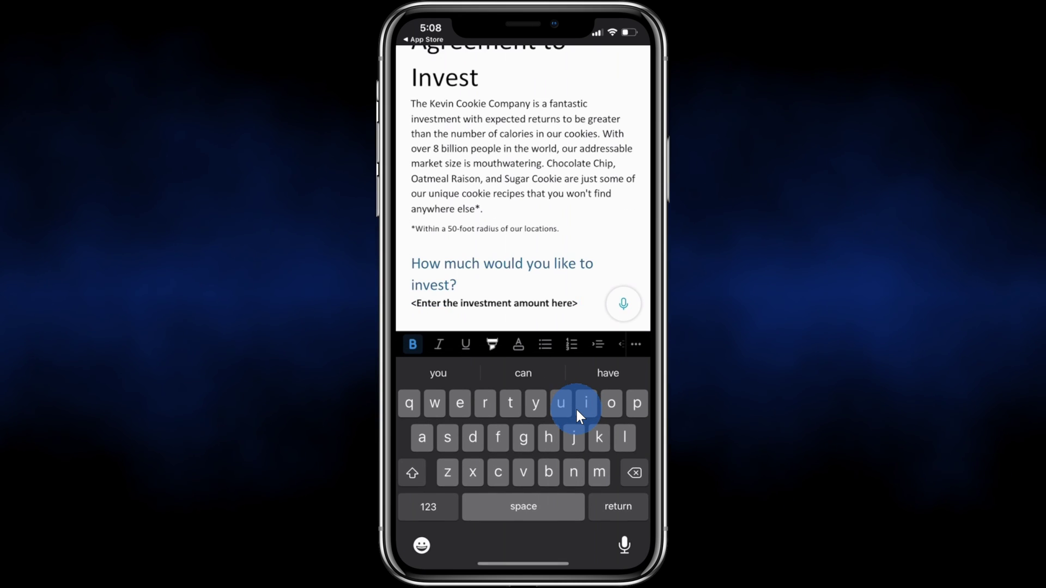
key("BackSpace")
key("BackSpace")
key("BackSpace")
key("BackSpace")
key("BackSpace")
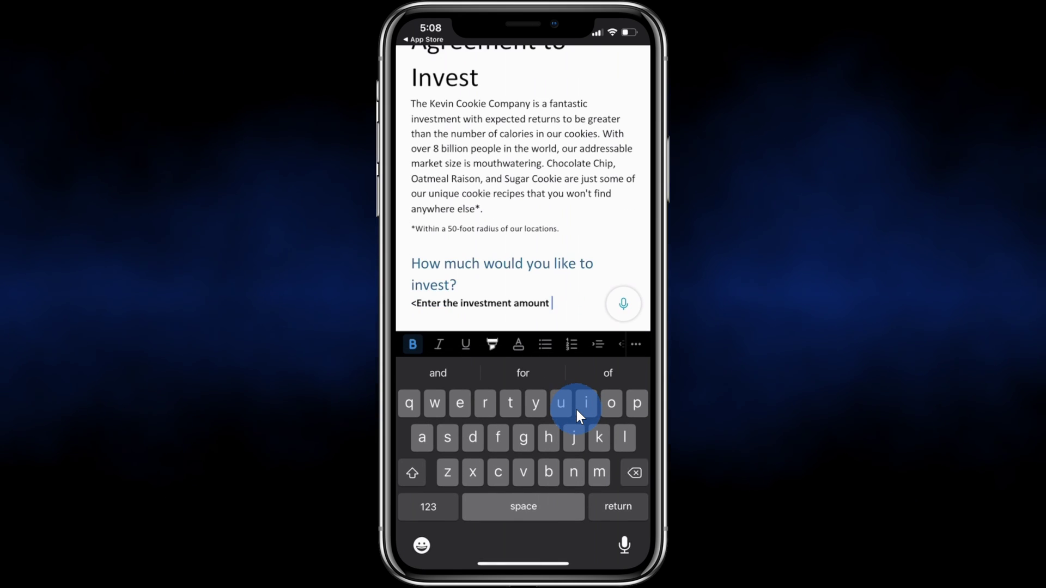
key("BackSpace")
key("BackSpace")
key("BackSpace")
key("BackSpace")
key("BackSpace")
key("BackSpace")
key("BackSpace")
key("BackSpace")
key("BackSpace")
key("BackSpace")
key("BackSpace")
key("BackSpace")
key("BackSpace")
key("BackSpace")
key("BackSpace")
key("BackSpace")
key("BackSpace")
key("BackSpace")
key("BackSpace")
key("BackSpace")
key("BackSpace")
key("BackSpace")
key("BackSpace")
key("BackSpace")
key("BackSpace")
key("BackSpace")
key("BackSpace")
key("BackSpace")
key("BackSpace")
left_click(428, 507)
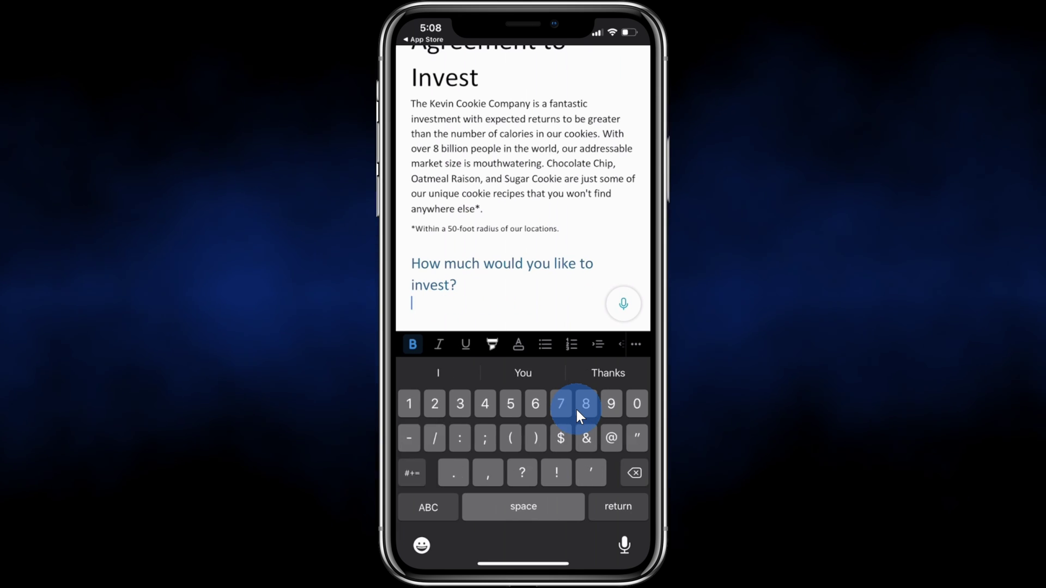
type("$5,")
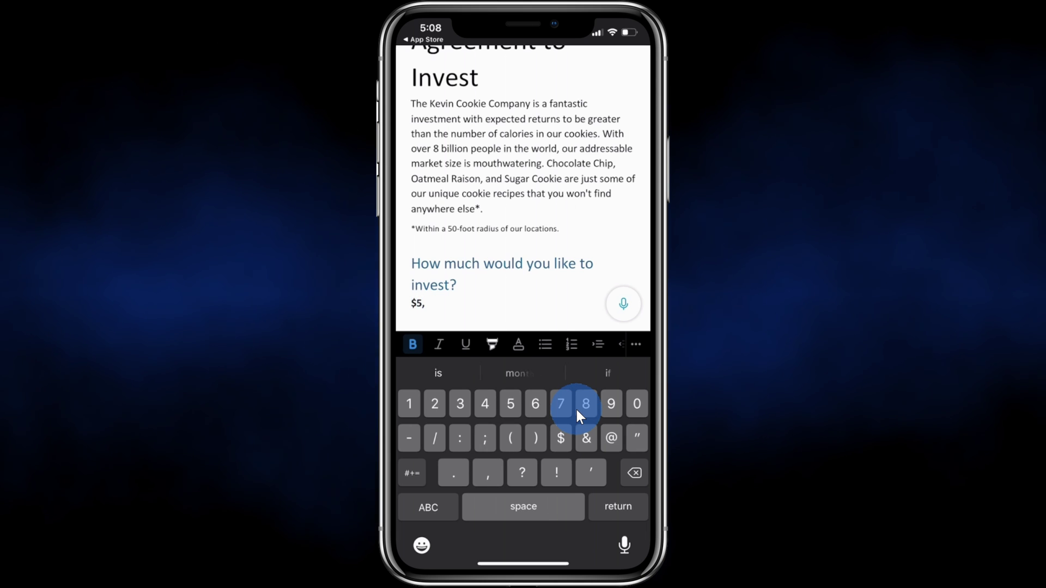
type("000,000")
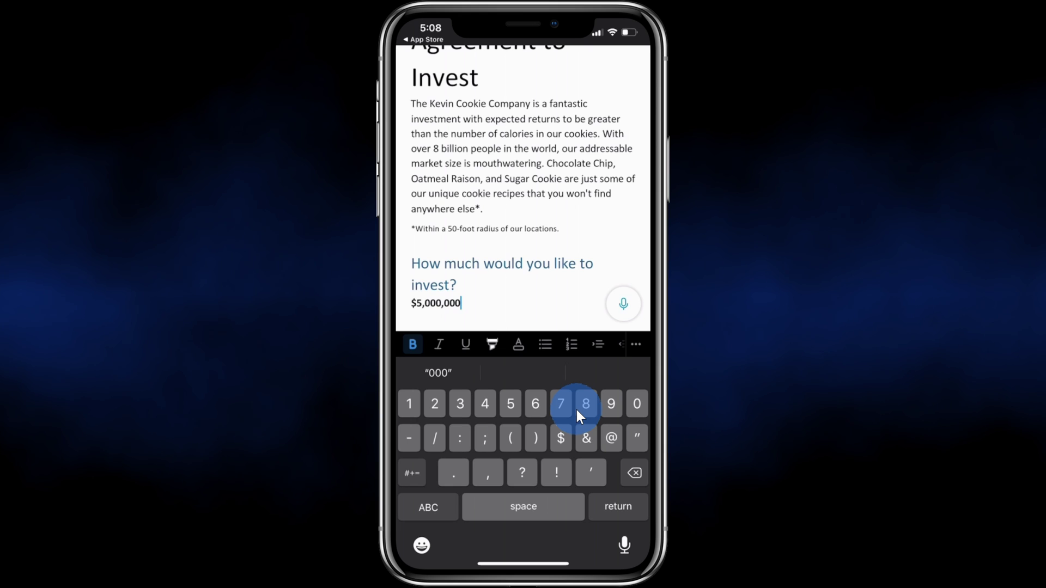
scroll(576, 410, "down", 5)
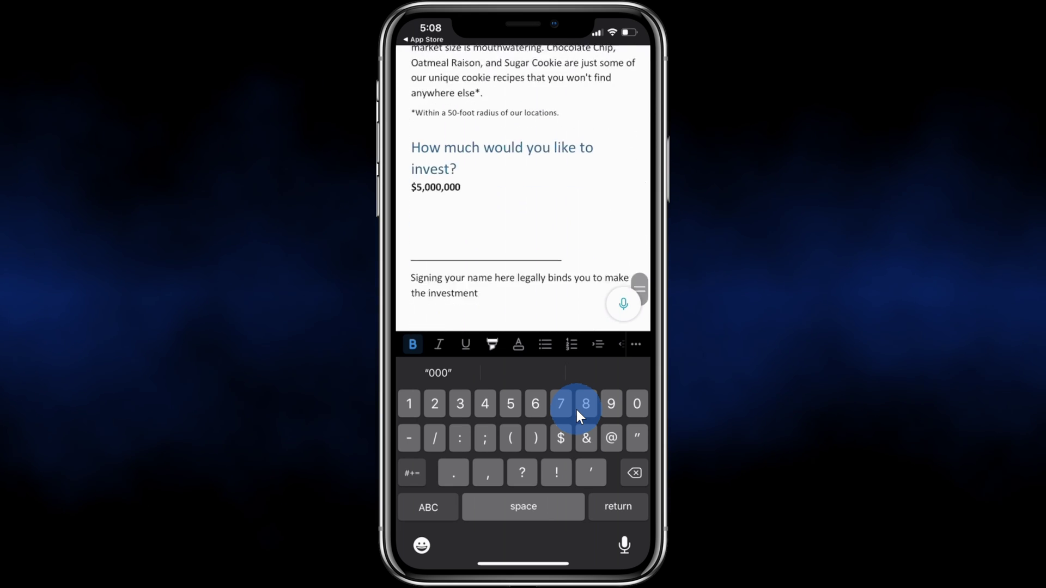
scroll(577, 410, "up", 10)
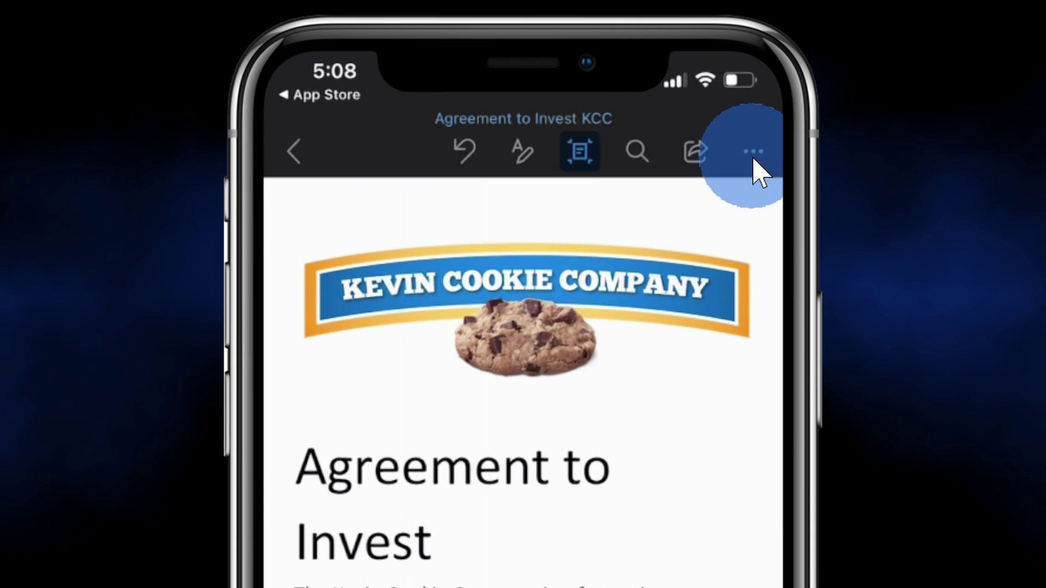
- Export the edited agreement as a PDF named Agreement to Invest KCC into Tutorials
left_click(754, 151)
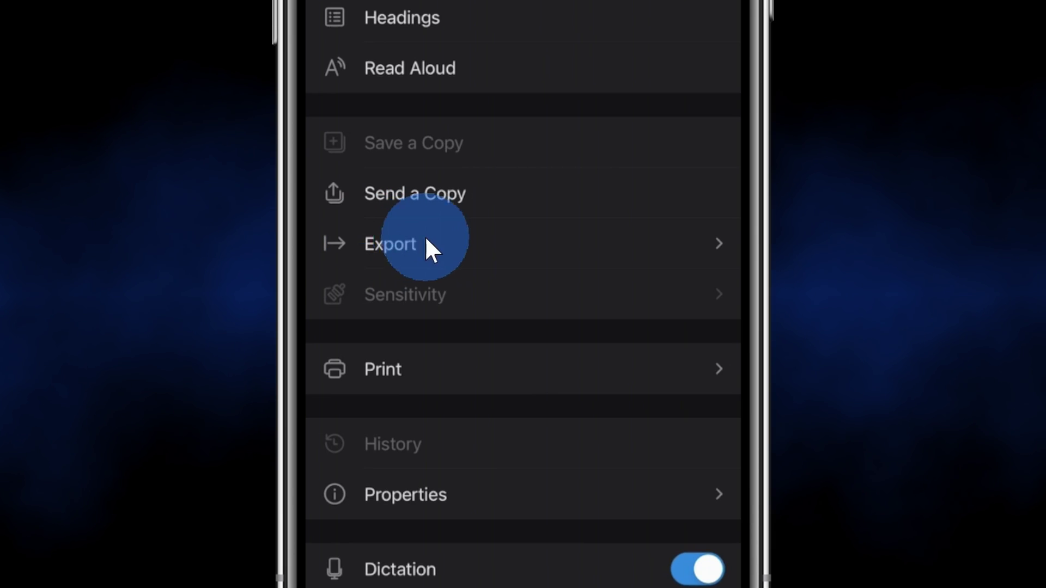
left_click(394, 233)
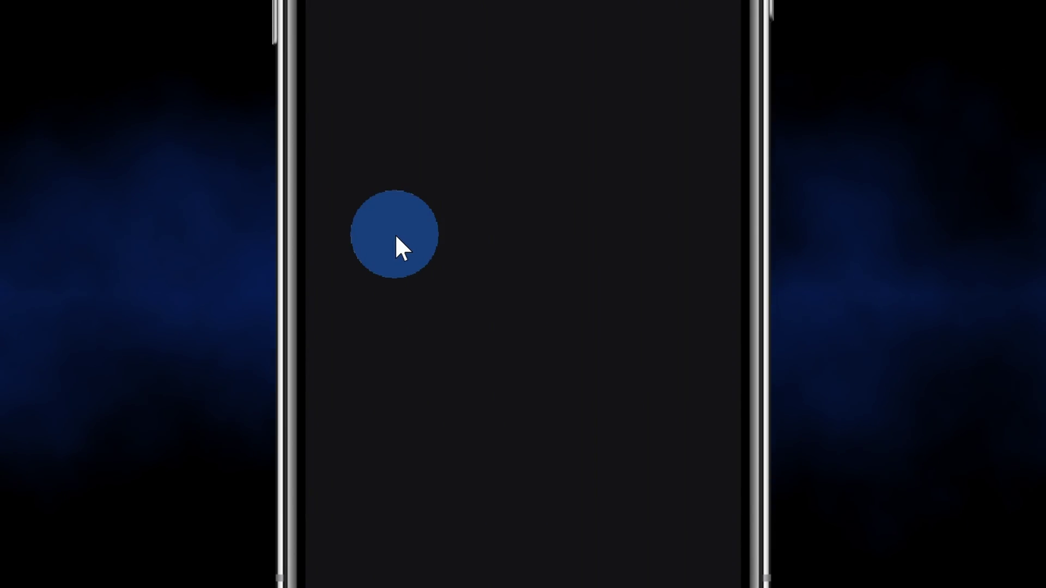
left_click(404, 257)
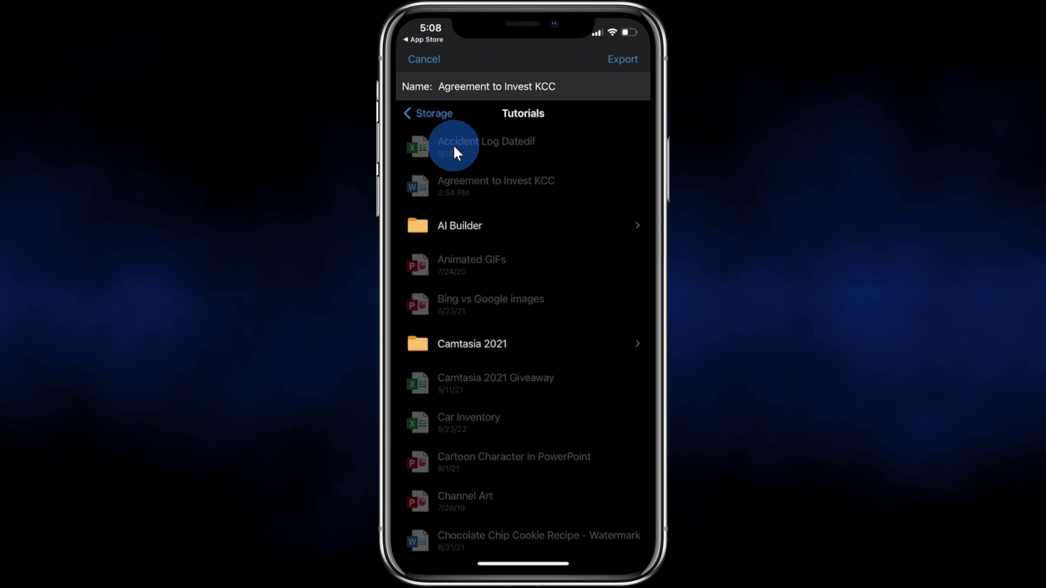
left_click(614, 61)
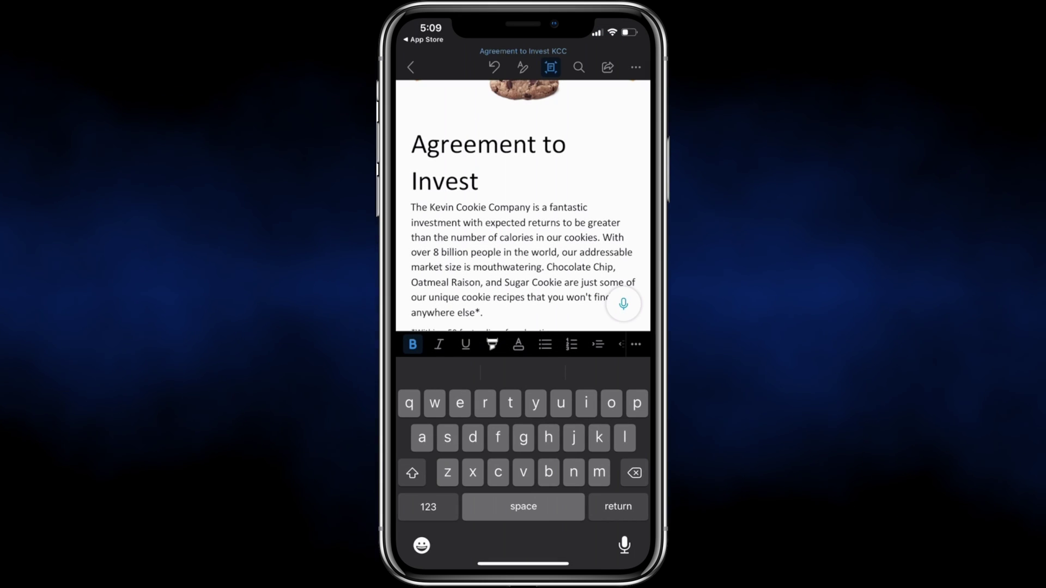
- From Home, use Sign a PDF on 'Agreement to Invest KCC filled in'
left_click(496, 216)
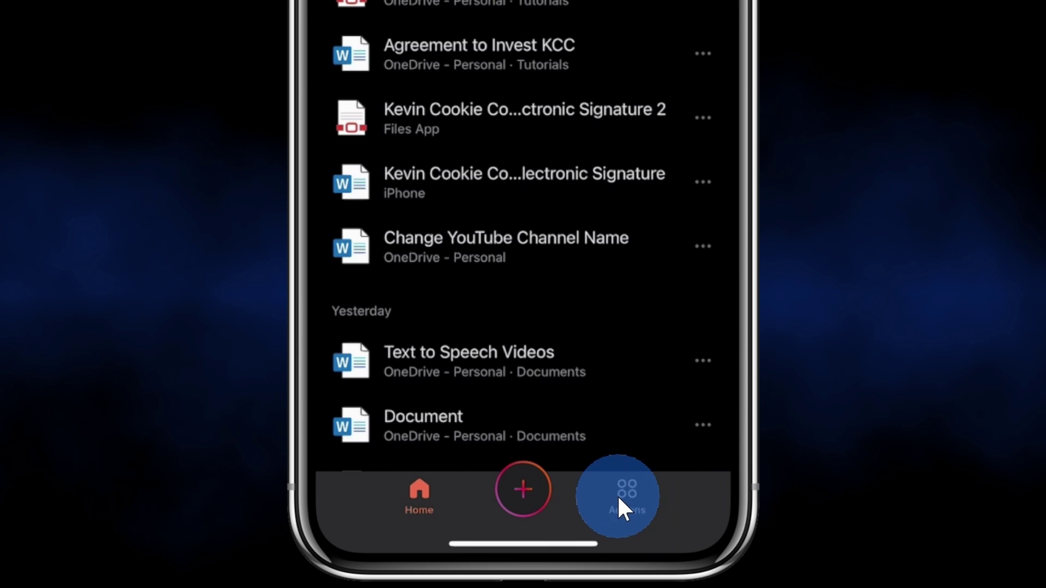
left_click(626, 490)
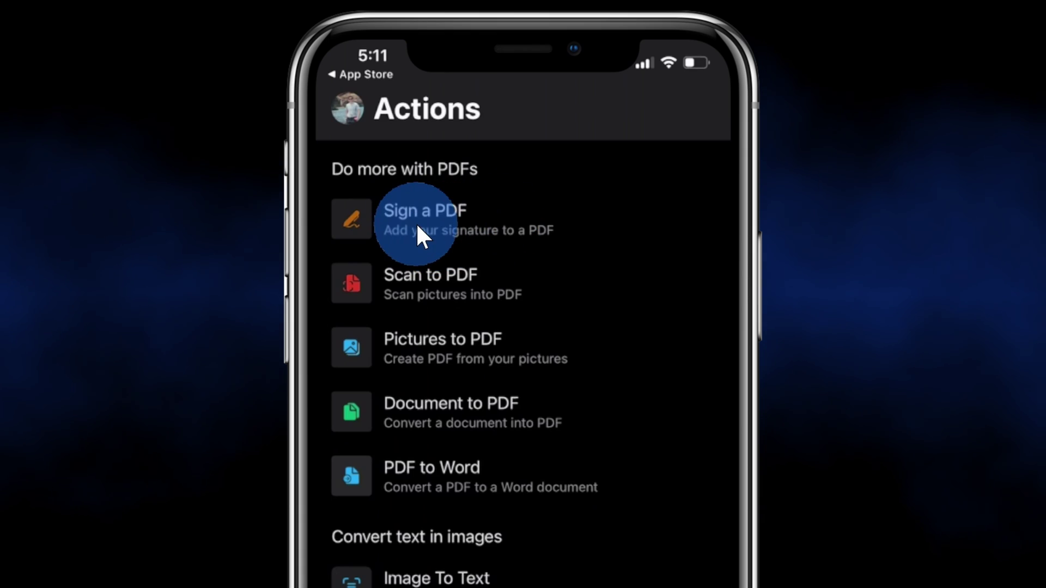
left_click(418, 227)
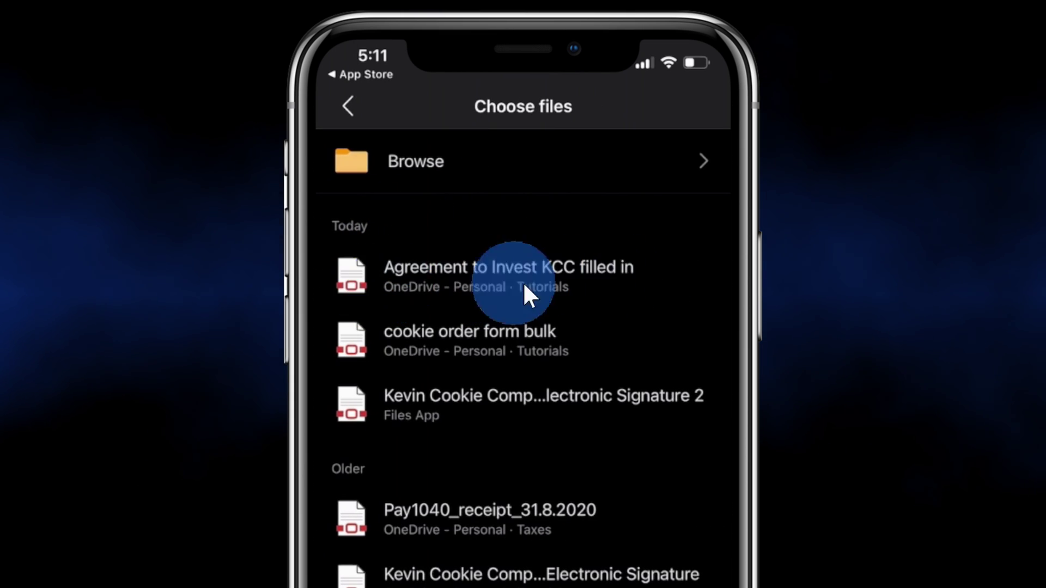
left_click(439, 276)
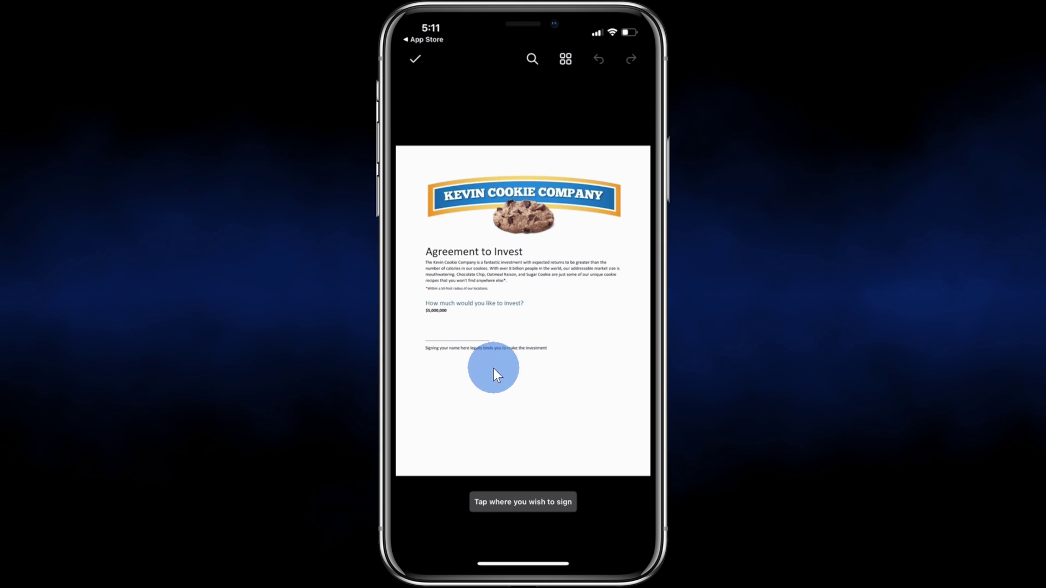
- Delete the old saved signature at the signature line and place a new handwritten one
left_click(429, 334)
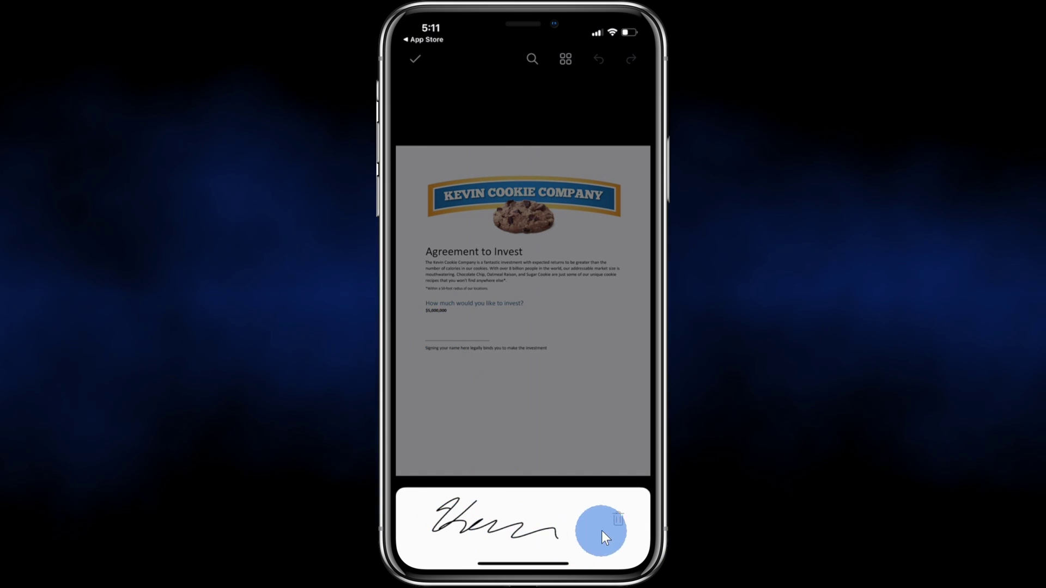
left_click(617, 516)
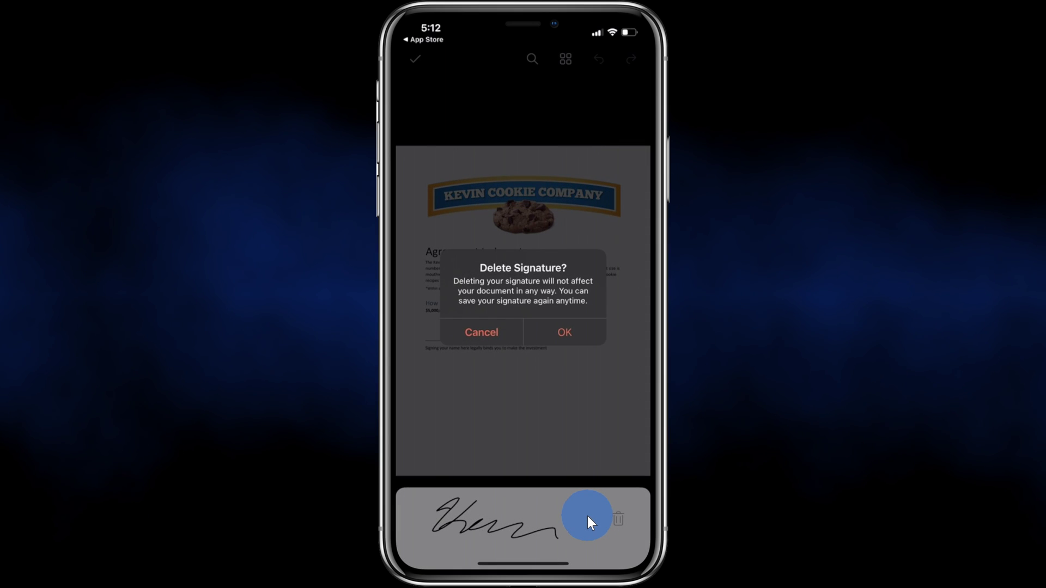
key("Return")
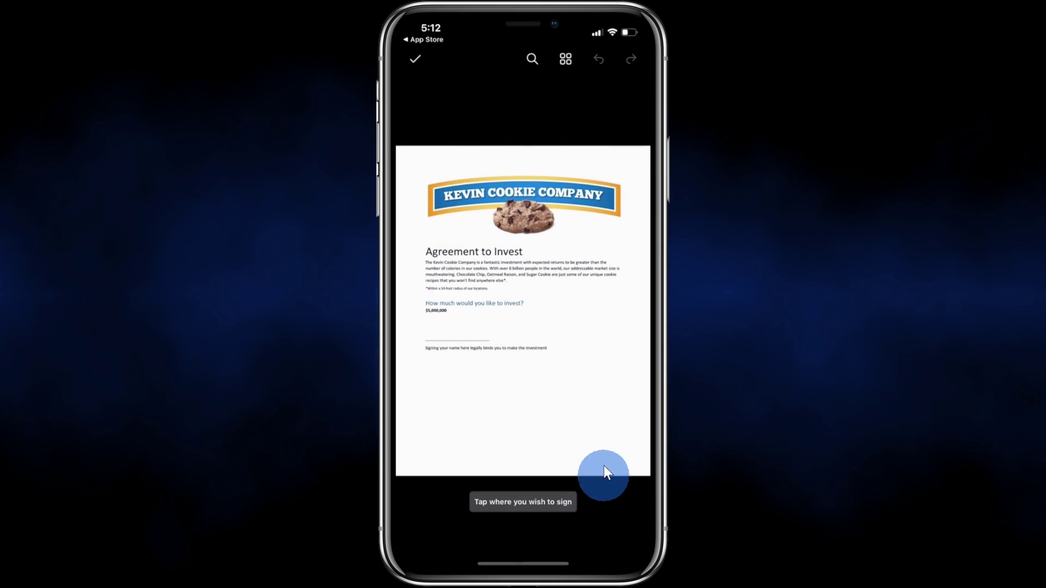
left_click(538, 286)
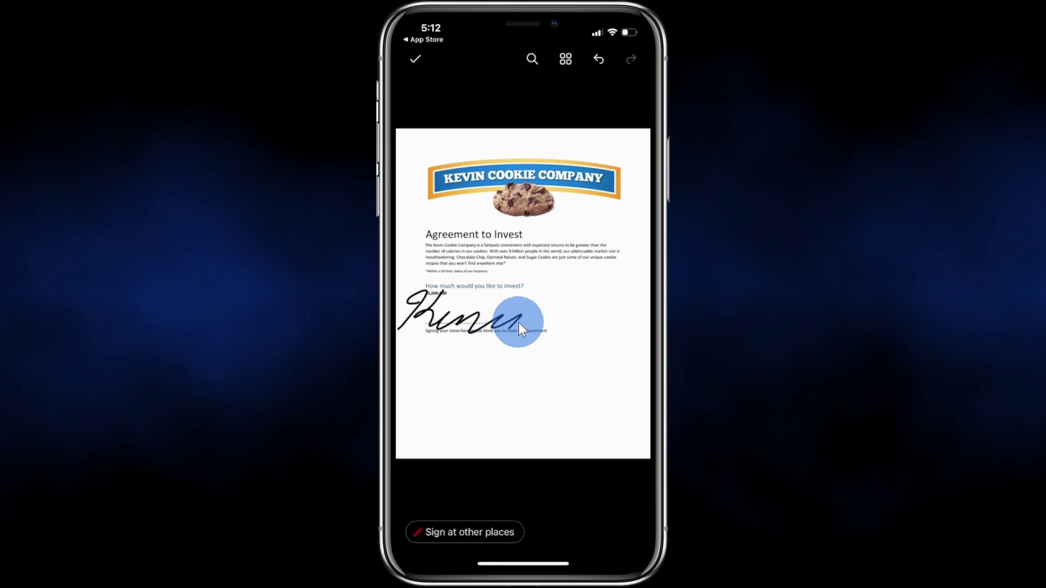
- Move the signature onto the signing line, enlarge it slightly, and save the signed PDF
left_click(519, 323)
mouse_move(464, 318)
left_mouse_down()
mouse_move(612, 272)
mouse_move(413, 370)
mouse_move(528, 305)
mouse_move(519, 303)
left_mouse_up()
mouse_move(610, 337)
left_mouse_down()
mouse_move(563, 318)
mouse_move(707, 374)
mouse_move(621, 342)
left_mouse_up()
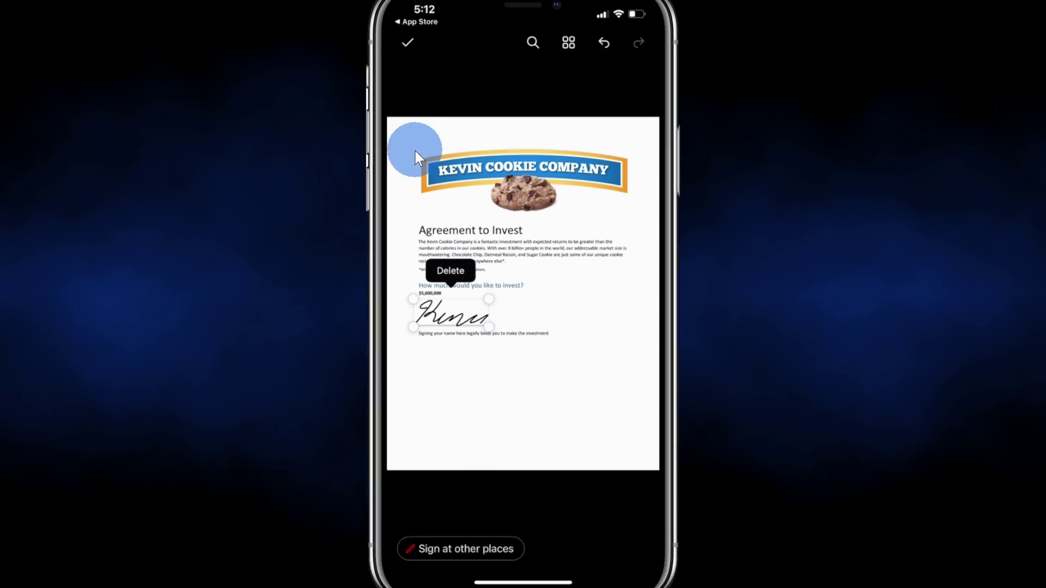
left_click(365, 99)
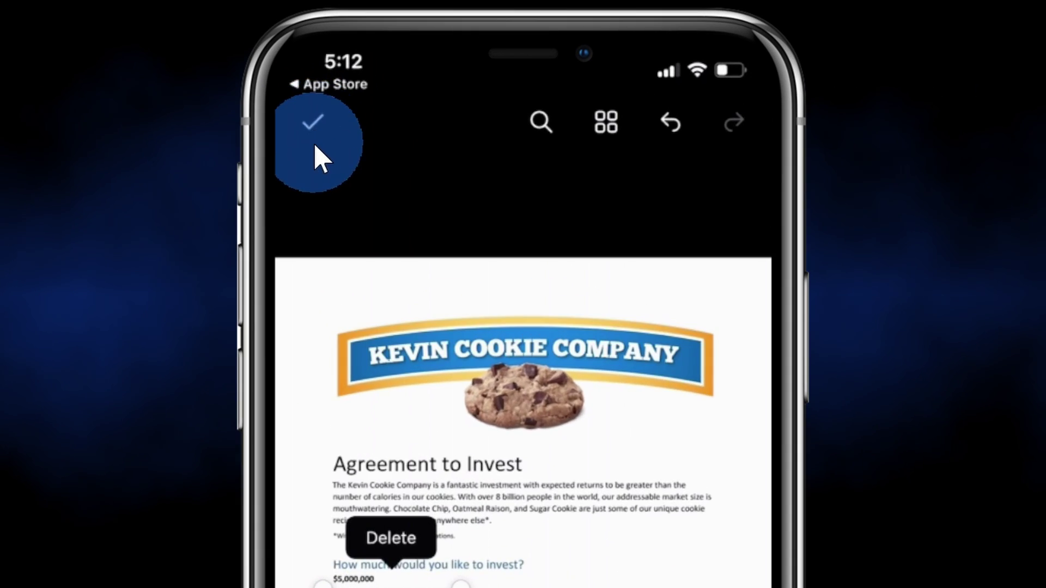